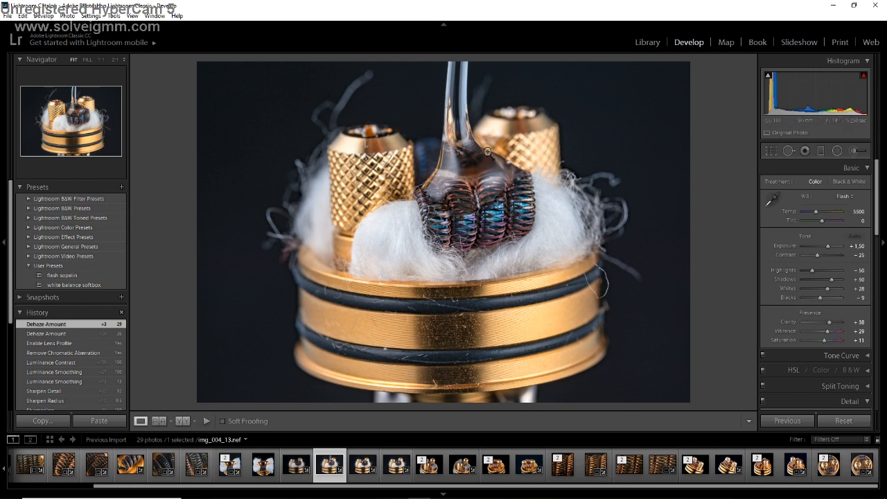
# - Open the photo img_004_13.nef from Lightroom in Adobe Photoshop CC 2018, converting its colours to the working space
pyautogui.click(534, 134)
pyautogui.moveTo(627, 119); pyautogui.dragTo(245, 372)
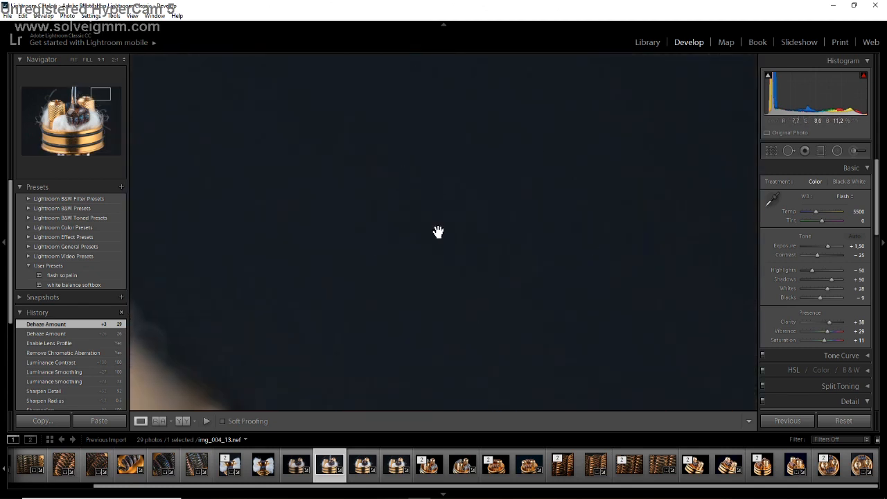
pyautogui.click(558, 168)
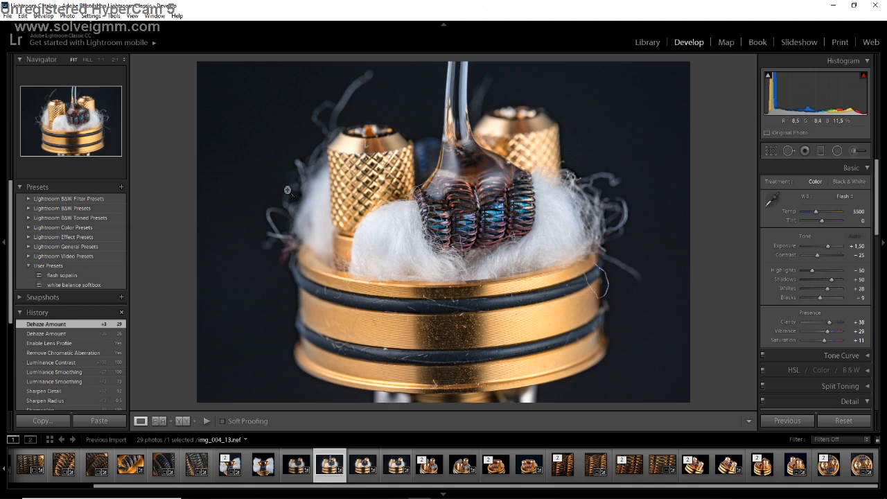
pyautogui.rightClick(286, 190)
pyautogui.moveTo(329, 271)
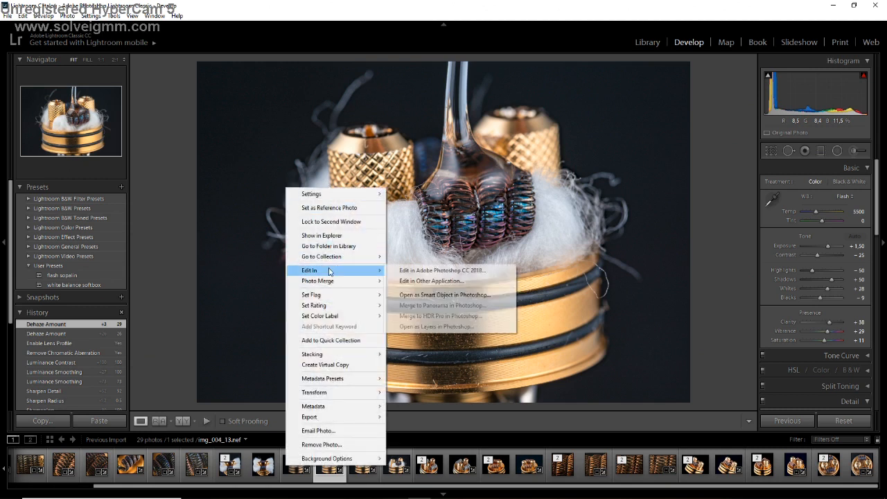
pyautogui.click(407, 273)
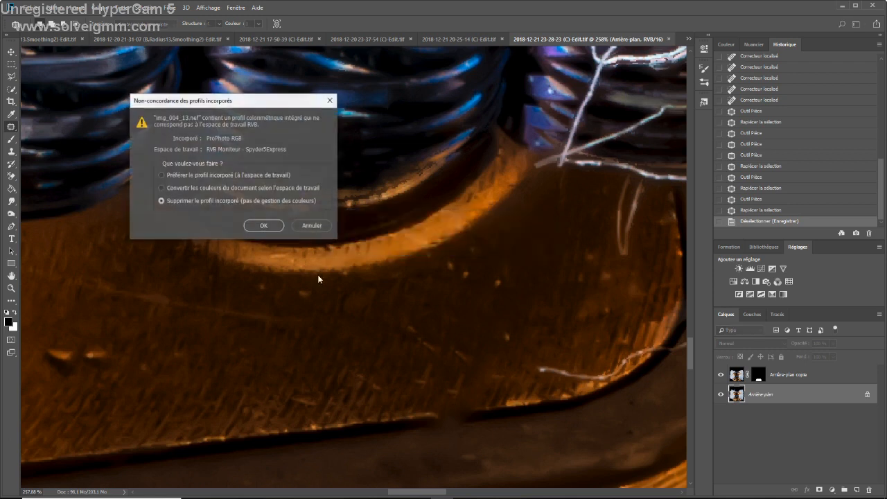
pyautogui.click(244, 191)
pyautogui.click(263, 226)
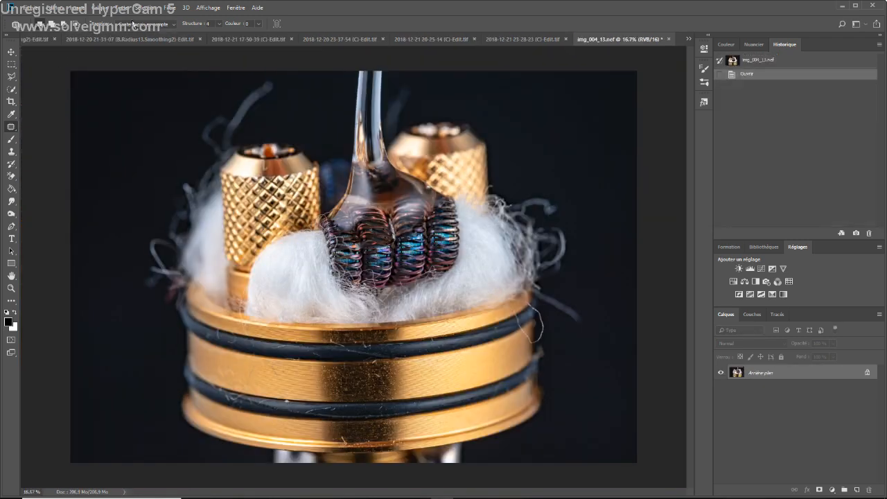
# - Select the dark background by colour range with a tolerance of 38
pyautogui.click(146, 8)
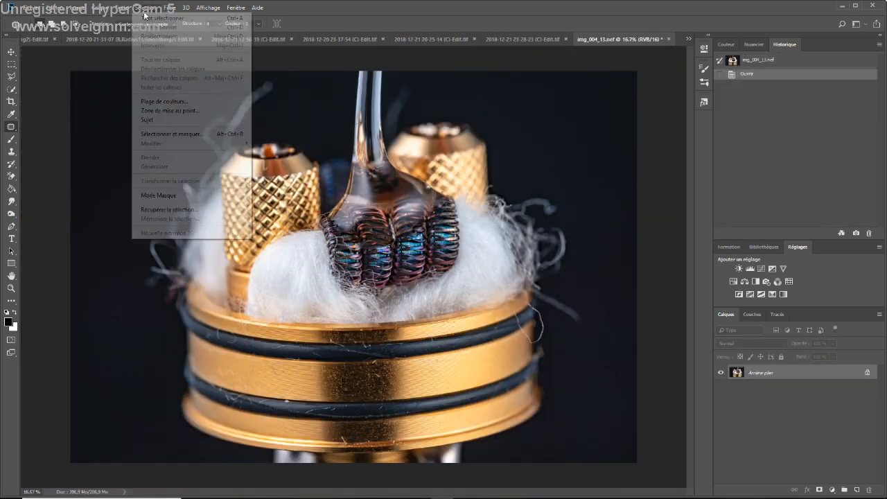
pyautogui.click(167, 106)
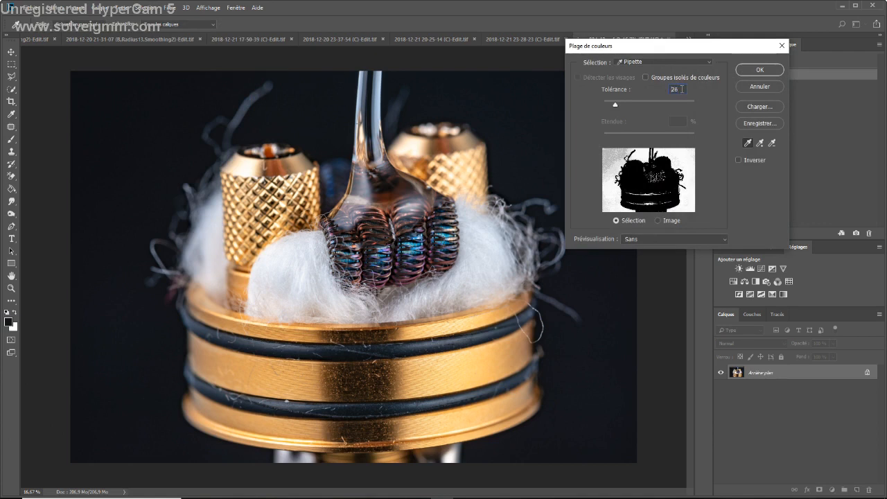
pyautogui.scroll(3, 681, 89)
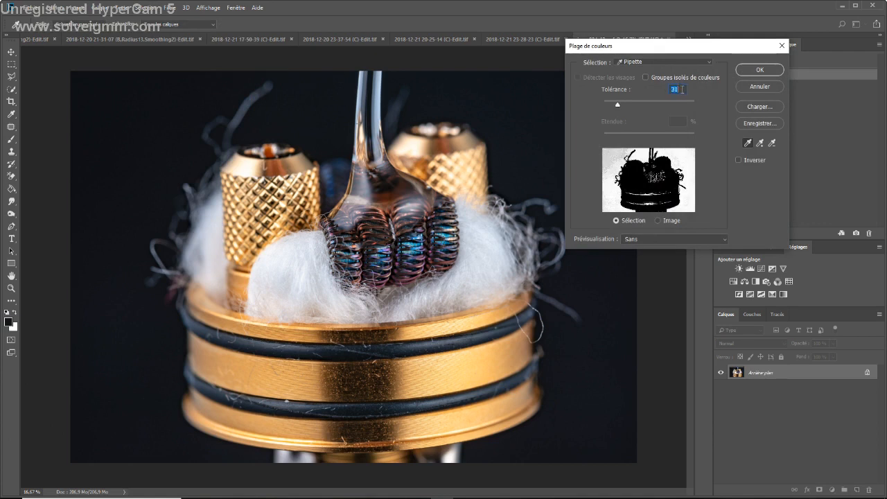
pyautogui.scroll(2, 682, 89)
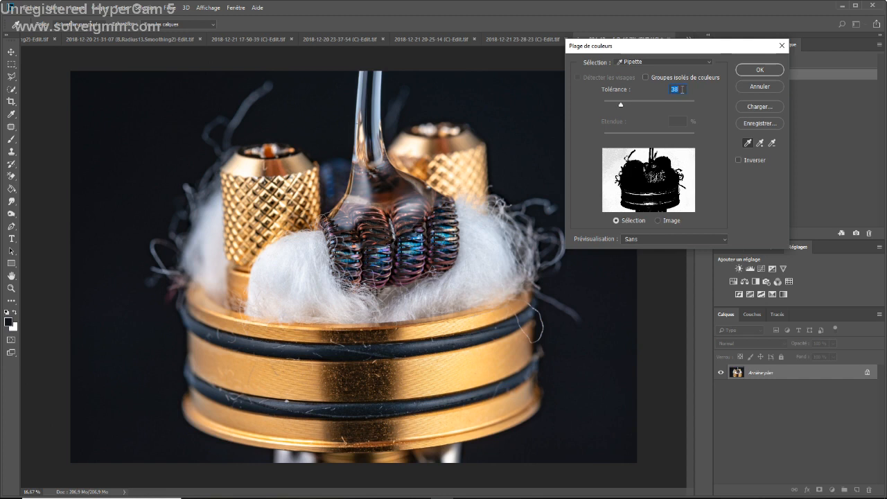
pyautogui.click(743, 70)
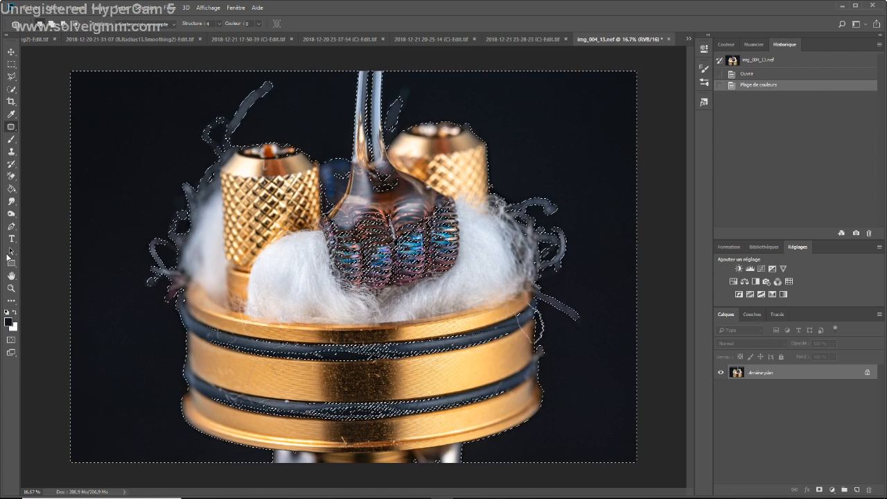
# - Fill the selected background with black on both sides of the atomizer using the Paint Bucket, and deselect
pyautogui.click(12, 188)
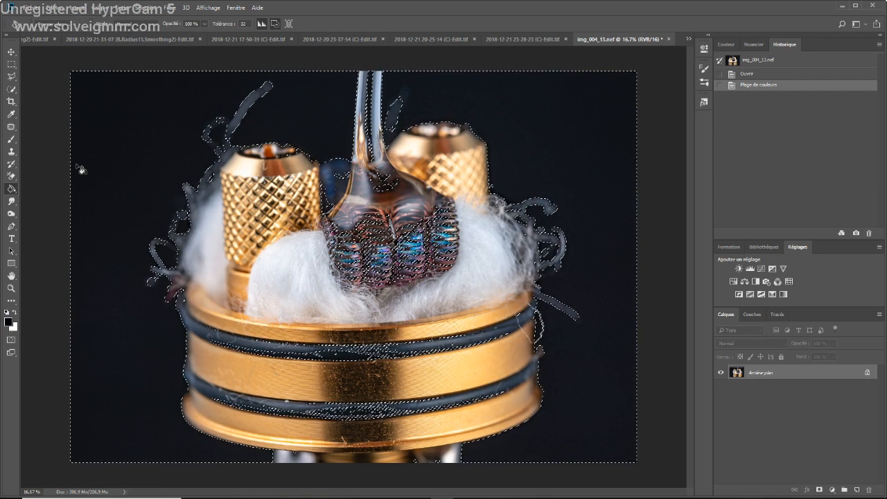
pyautogui.click(123, 133)
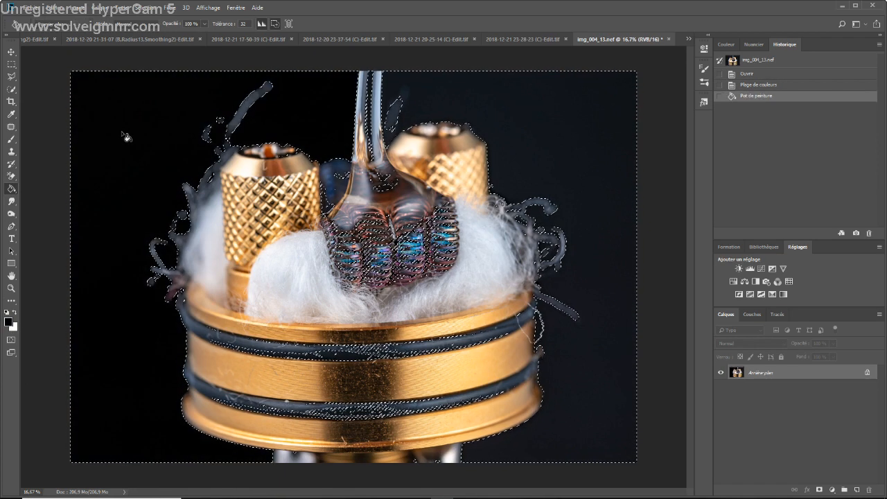
pyautogui.click(590, 162)
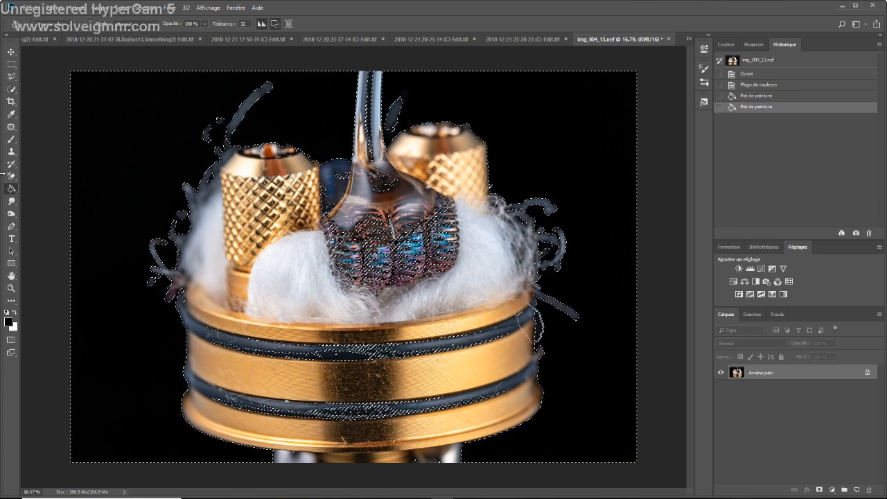
pyautogui.hotkey('ctrl', 'd')
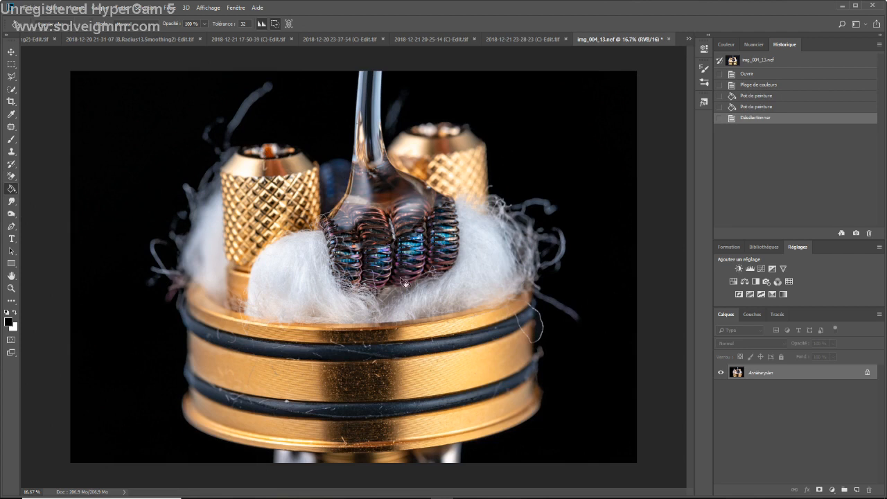
# - Brush black over the stray fibres above the left post, beside the liquid stream and at the lower right of the cotton
pyautogui.scroll(6, 402, 207)
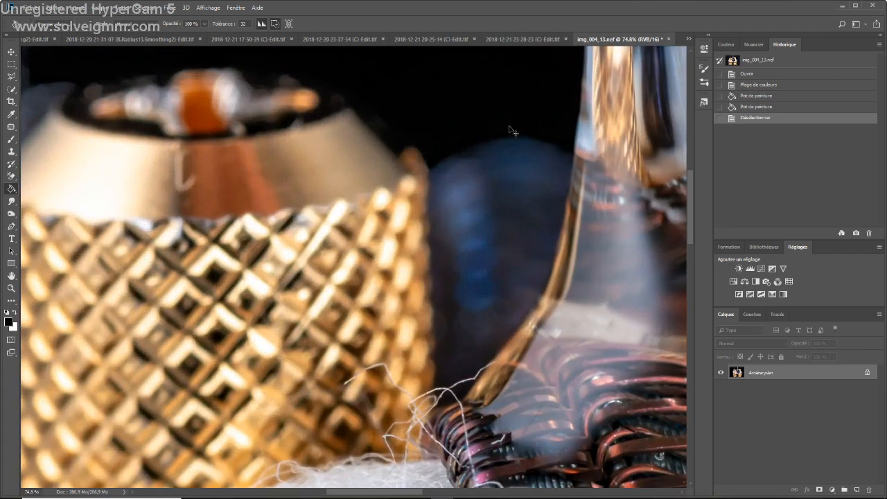
pyautogui.hscroll(2, 511, 131)
pyautogui.hscroll(2, 511, 131)
pyautogui.scroll(-4, 511, 130)
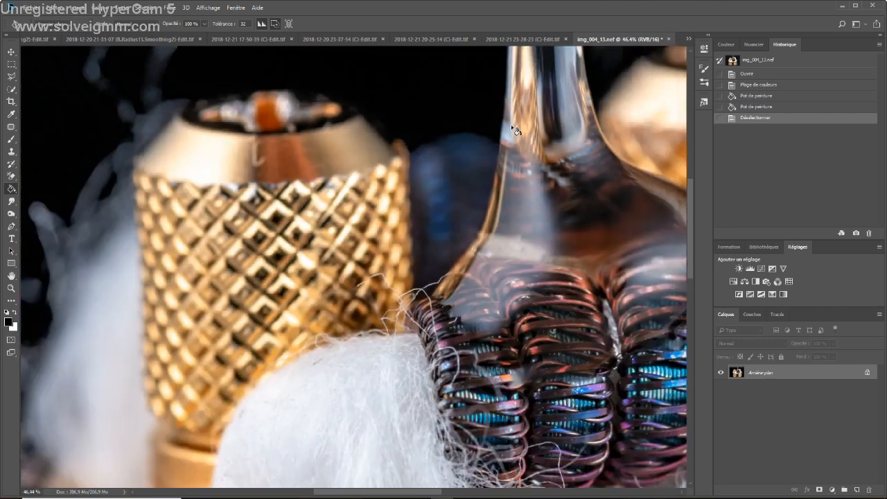
pyautogui.scroll(-4, 514, 122)
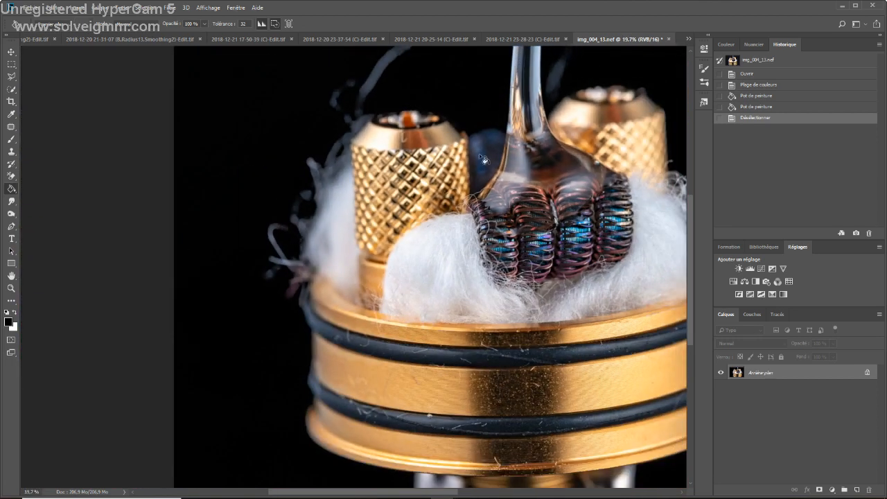
pyautogui.scroll(-3, 325, 183)
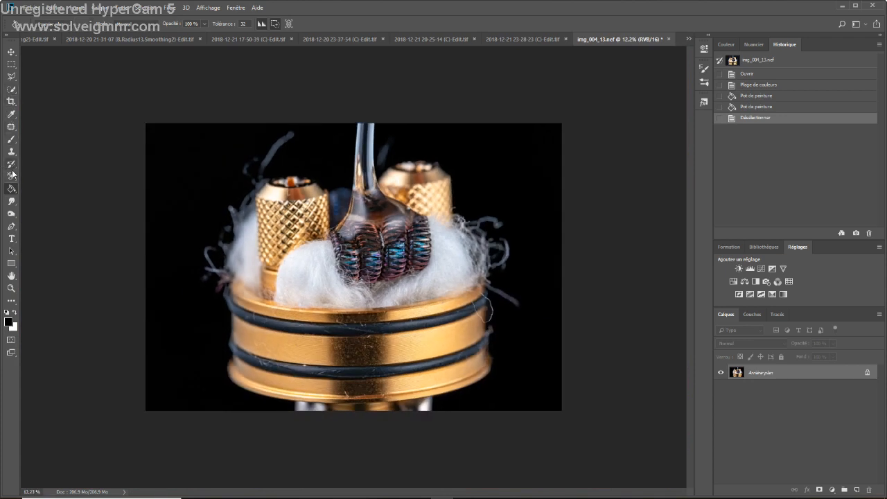
pyautogui.click(12, 140)
pyautogui.scroll(4, 322, 229)
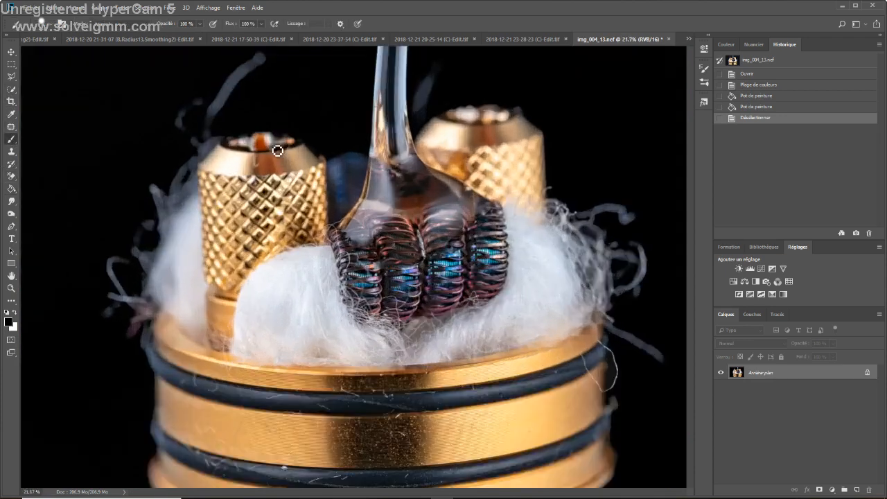
pyautogui.keyDown('alt'); pyautogui.rightClick(268, 112); pyautogui.keyUp('alt')
pyautogui.scroll(2, 266, 97)
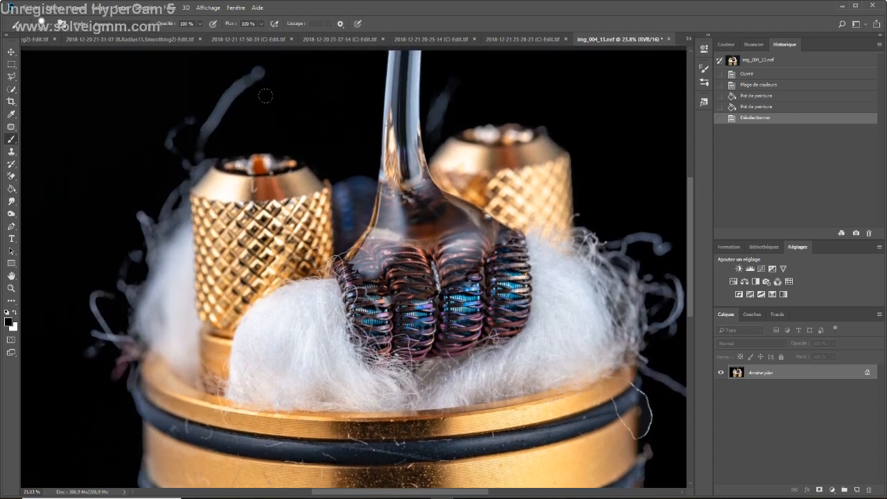
pyautogui.moveTo(258, 74)
pyautogui.mouseDown()
pyautogui.moveTo(159, 152)
pyautogui.moveTo(203, 130)
pyautogui.moveTo(171, 154)
pyautogui.mouseUp()
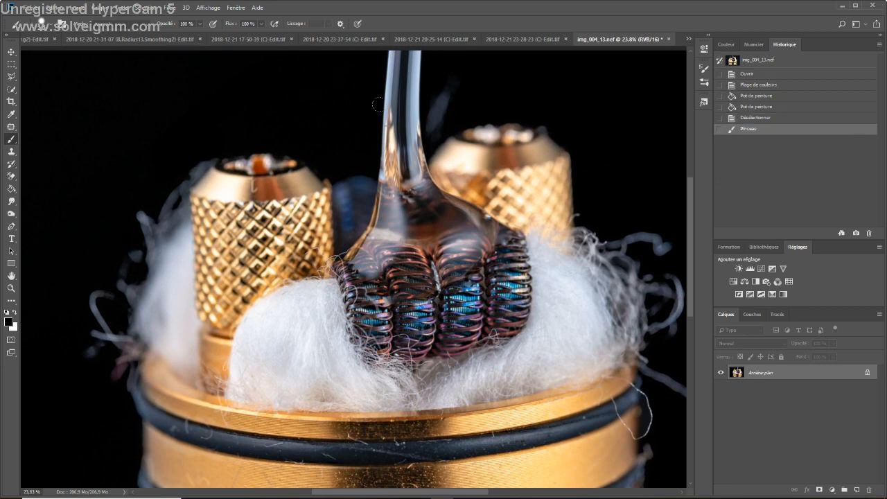
pyautogui.moveTo(439, 84)
pyautogui.mouseDown()
pyautogui.moveTo(444, 104)
pyautogui.moveTo(433, 128)
pyautogui.moveTo(431, 119)
pyautogui.mouseUp()
pyautogui.scroll(-4, 581, 174)
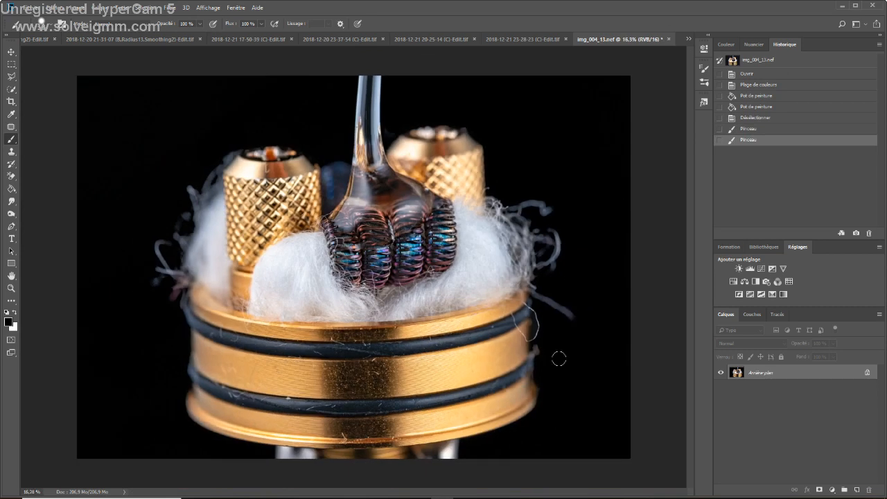
pyautogui.moveTo(578, 320); pyautogui.dragTo(535, 290)
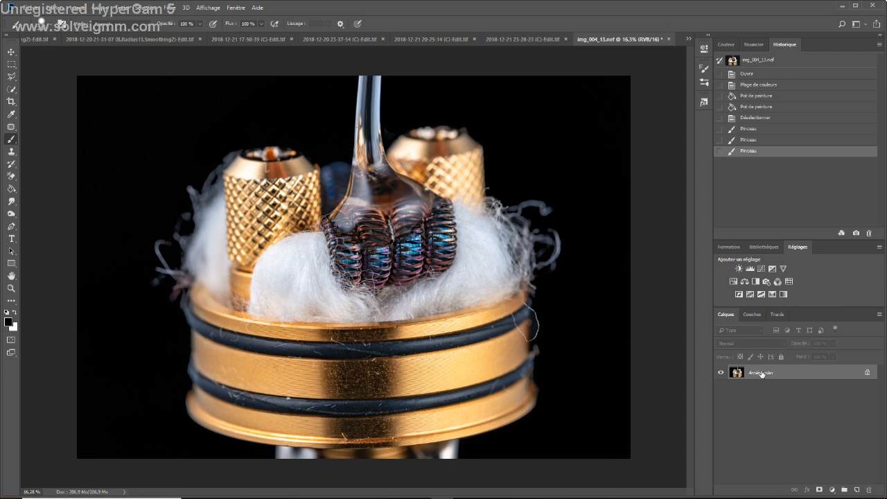
# - Duplicate the background layer, keeping the proposed name
pyautogui.rightClick(762, 373)
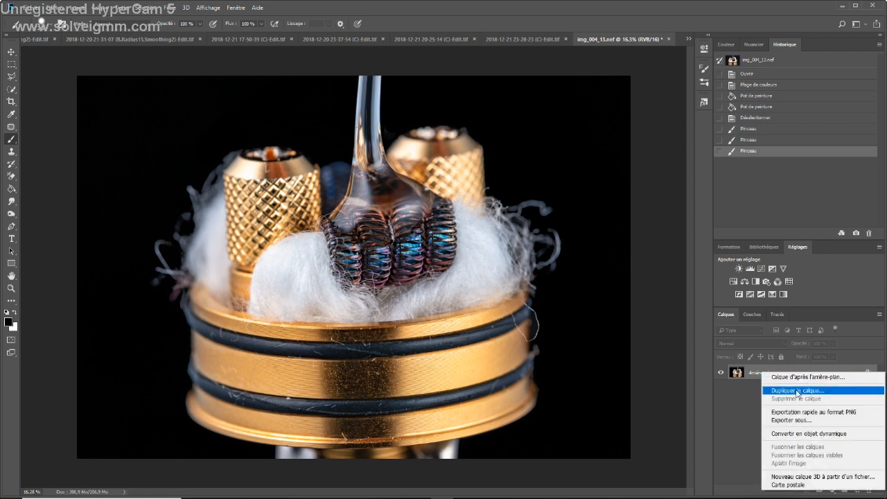
pyautogui.click(795, 391)
pyautogui.click(538, 143)
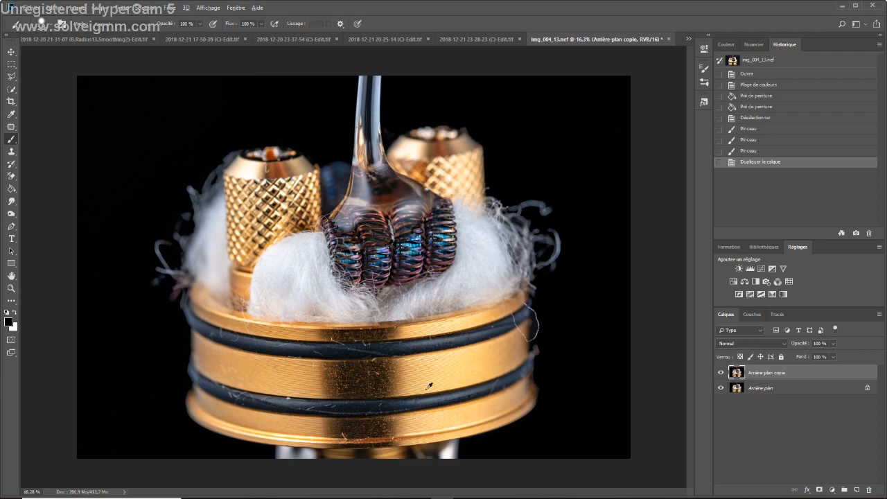
pyautogui.scroll(6, 337, 389)
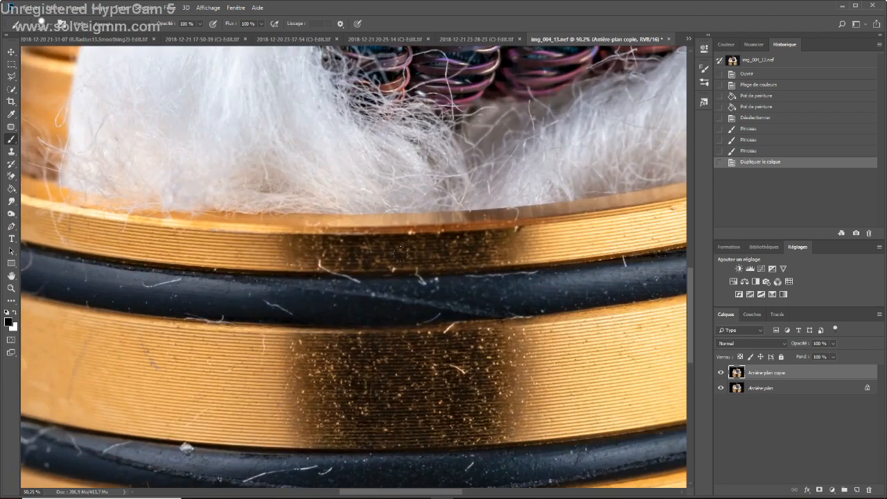
pyautogui.click(171, 8)
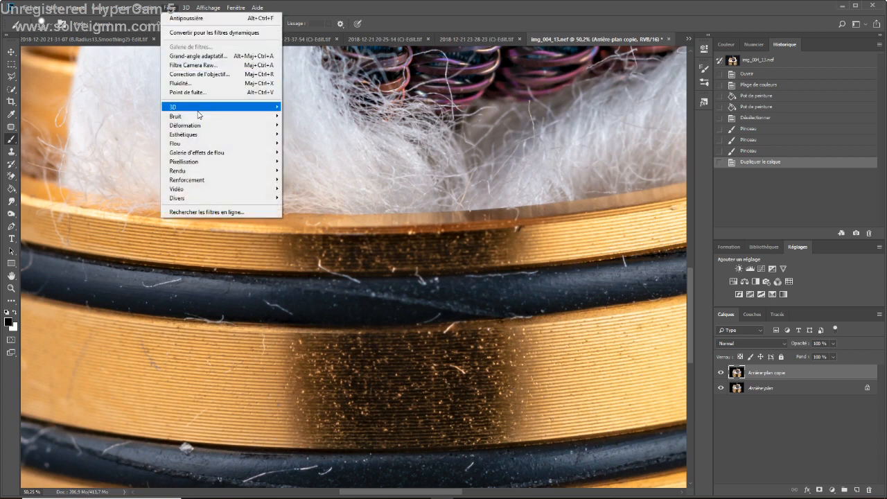
pyautogui.moveTo(267, 116)
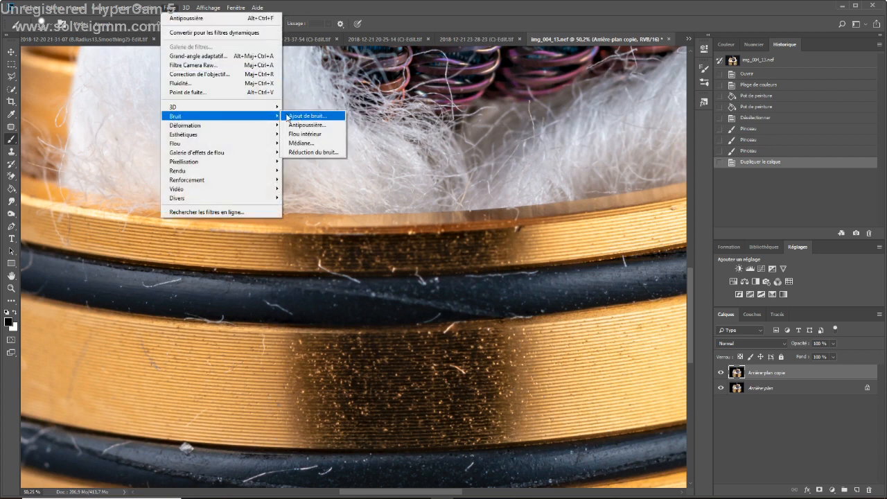
pyautogui.click(311, 131)
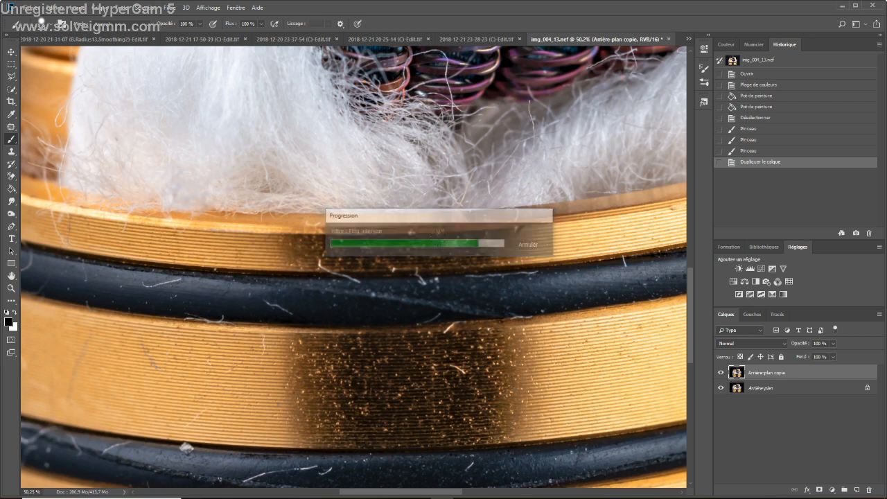
pyautogui.scroll(-3, 449, 189)
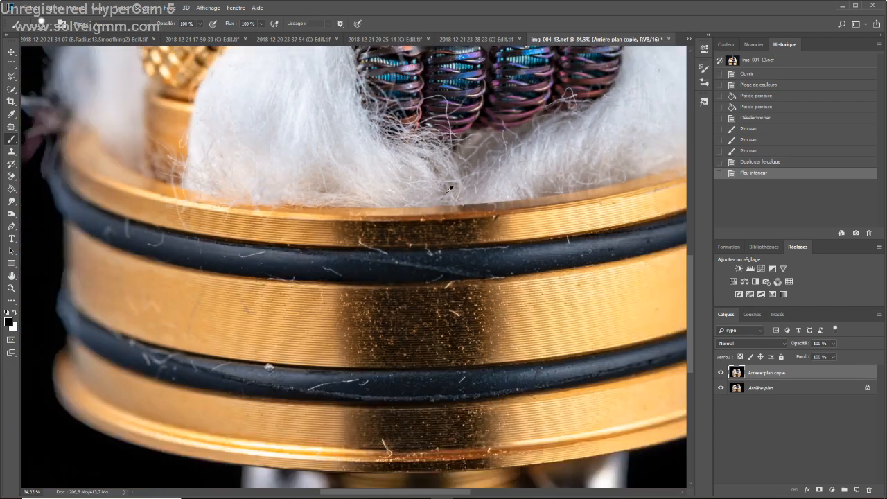
pyautogui.hotkey('ctrl', 'z')
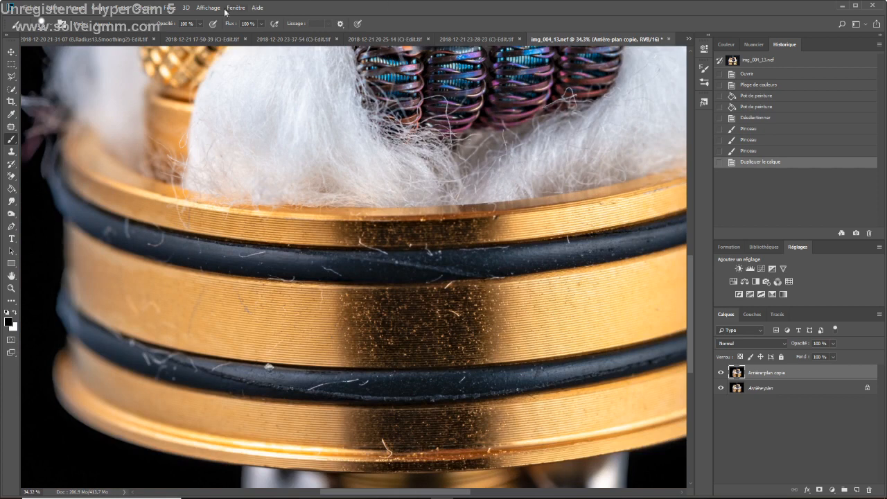
# - Start the Dust & Scratches filter on the duplicated layer with radius 1 pixel and threshold 0, previewing the upper O-ring's scratches
pyautogui.click(172, 9)
pyautogui.moveTo(223, 122)
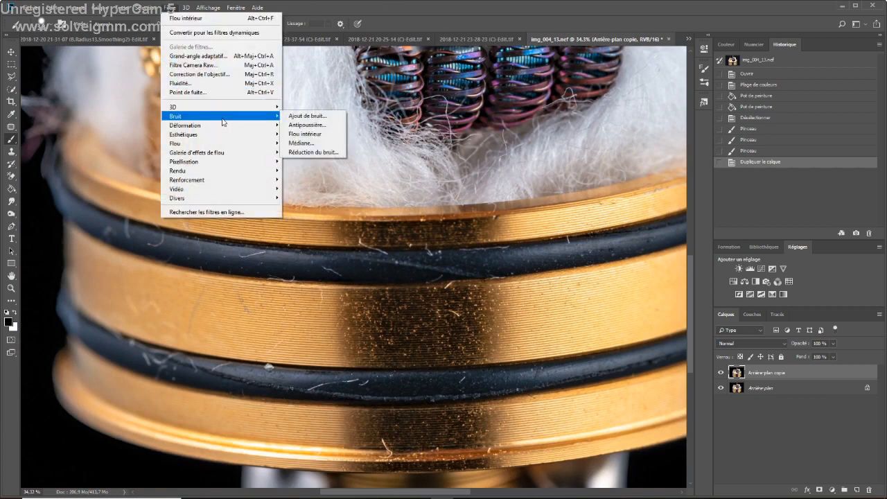
pyautogui.click(307, 129)
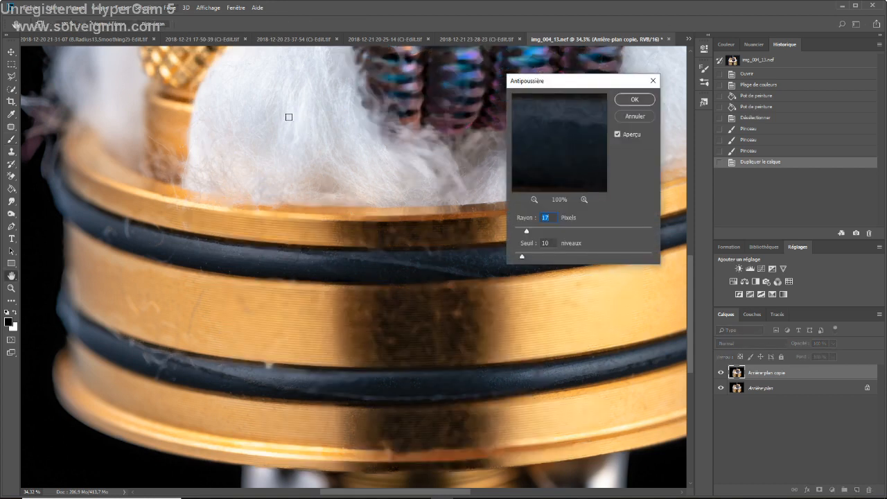
pyautogui.write('1')
pyautogui.press('Tab')
pyautogui.write('0')
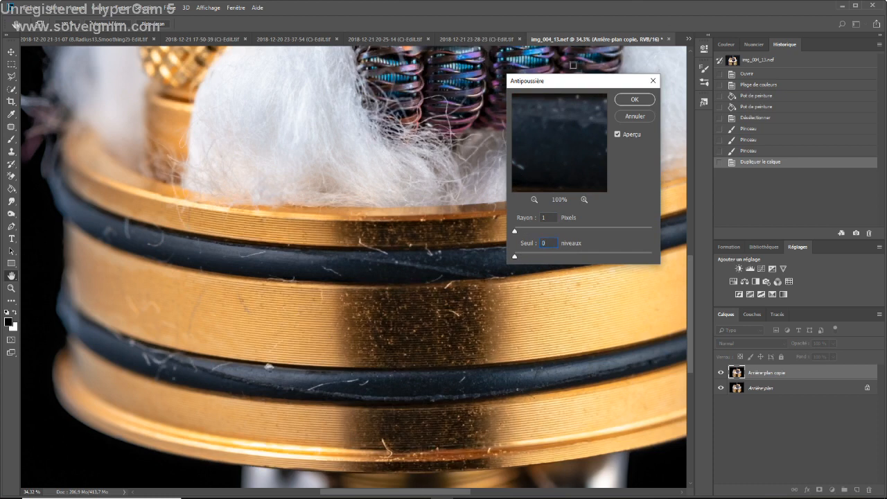
pyautogui.moveTo(577, 82); pyautogui.dragTo(621, 59)
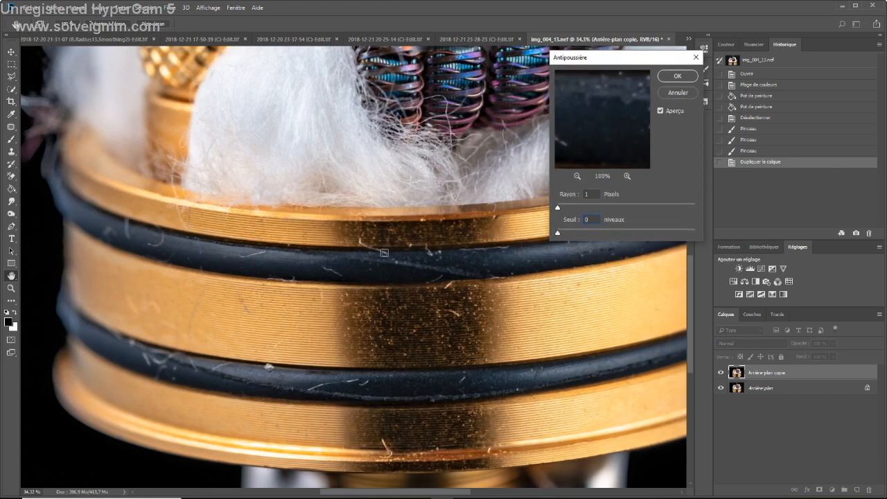
pyautogui.click(386, 252)
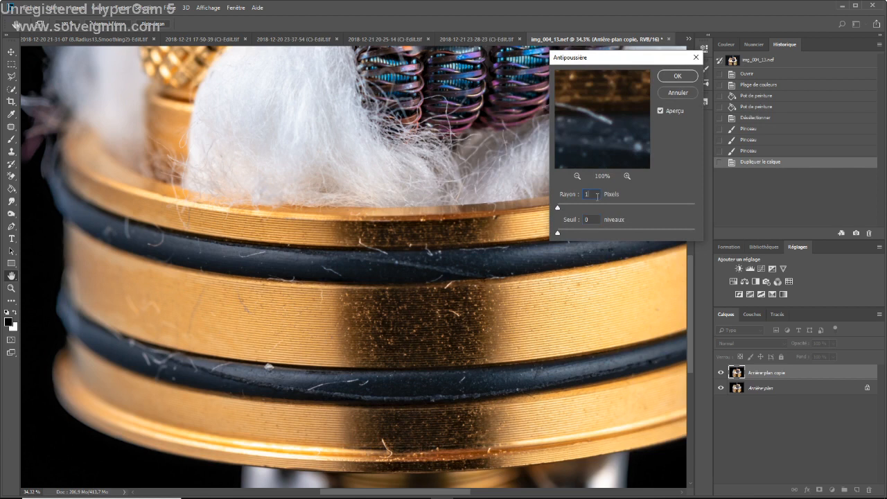
# - Adjust the filter radius to 27 pixels, checking how the dust and scratches on the O-rings and gold metal are smoothed
pyautogui.press('Up')
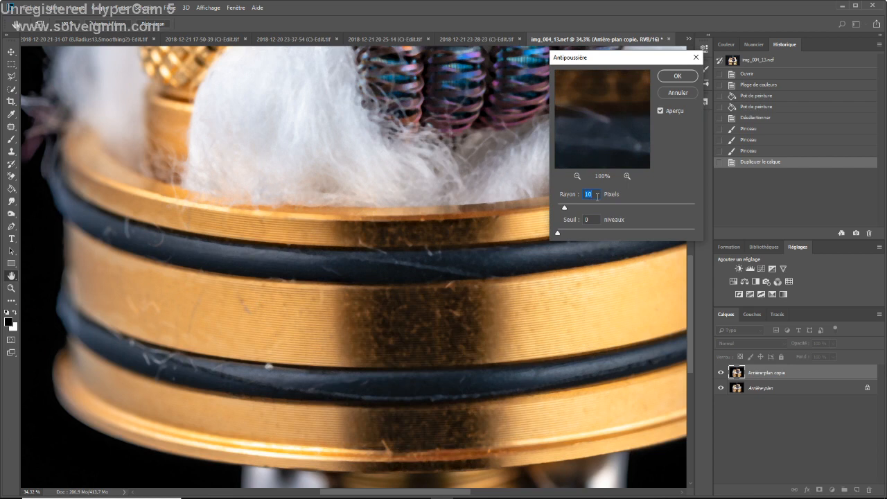
pyautogui.press('Up')
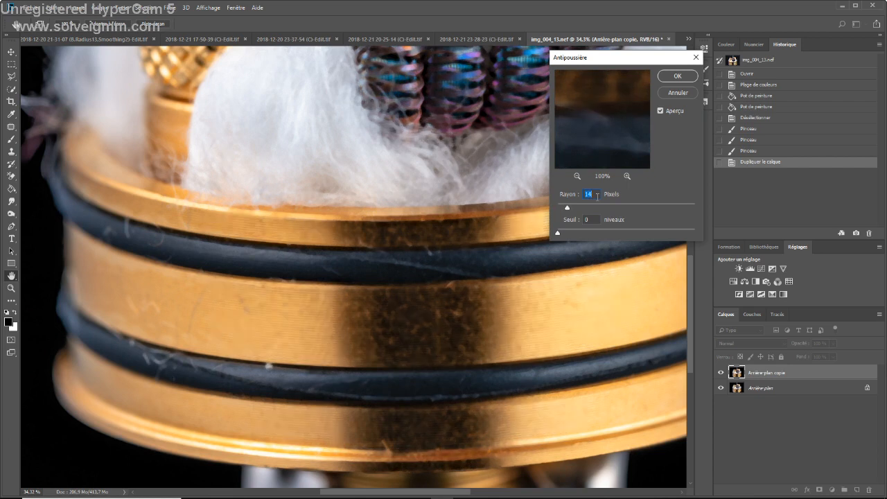
pyautogui.press('Up')
pyautogui.press('Up')
pyautogui.press('Up')
pyautogui.press('Up')
pyautogui.press('Up')
pyautogui.press('Up')
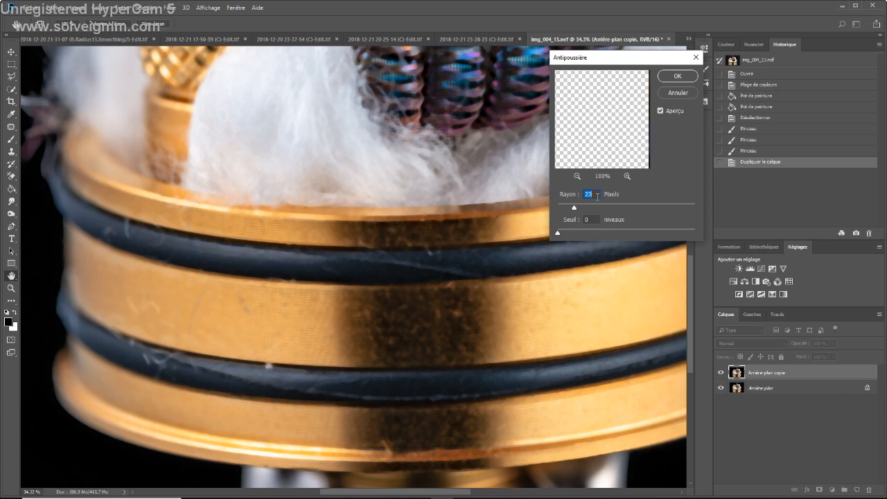
pyautogui.press('Up')
pyautogui.press('Up')
pyautogui.press('Up')
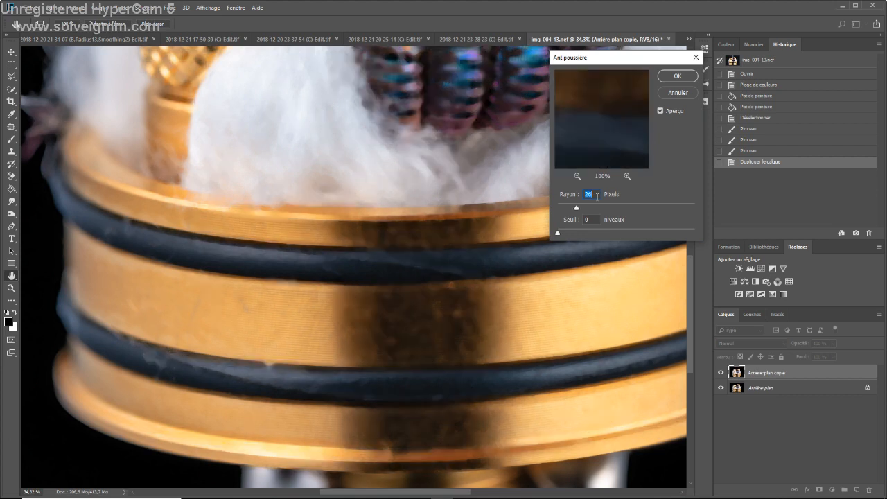
pyautogui.press('Up')
pyautogui.press('Up')
pyautogui.press('Up')
pyautogui.press('Up')
pyautogui.press('Up')
pyautogui.press('Up')
pyautogui.press('Up')
pyautogui.press('Up')
pyautogui.press('Up')
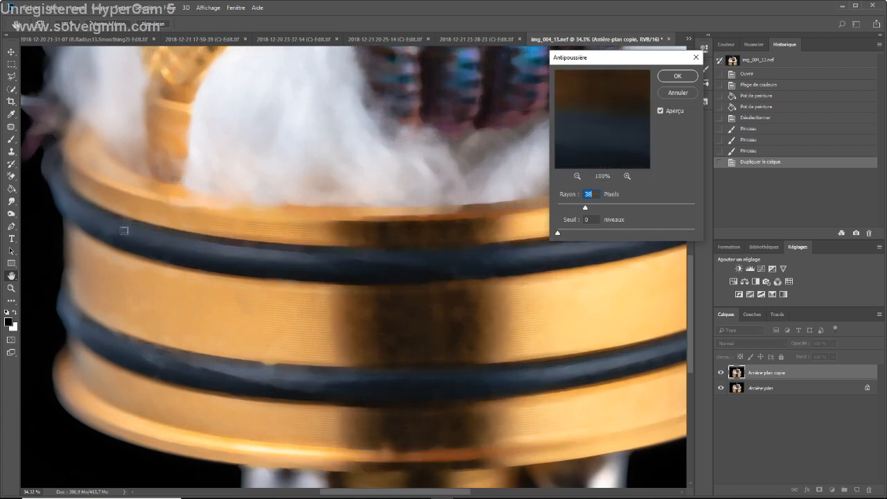
pyautogui.click(122, 252)
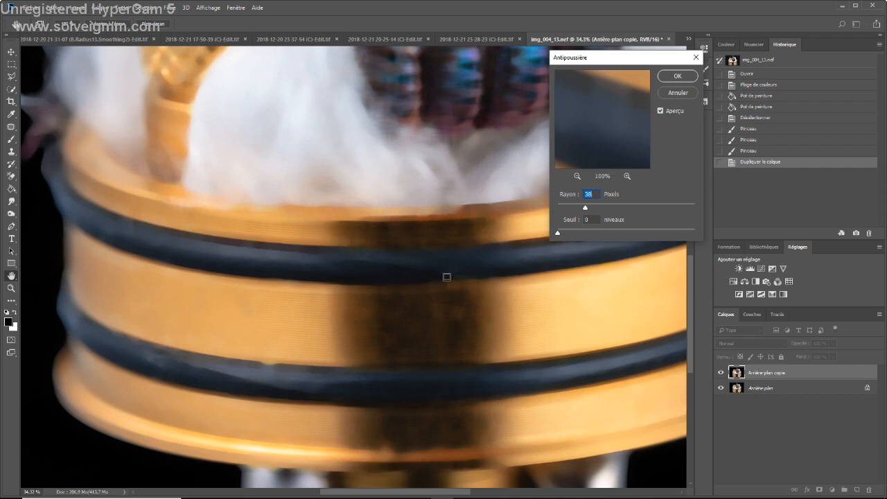
pyautogui.press('Down')
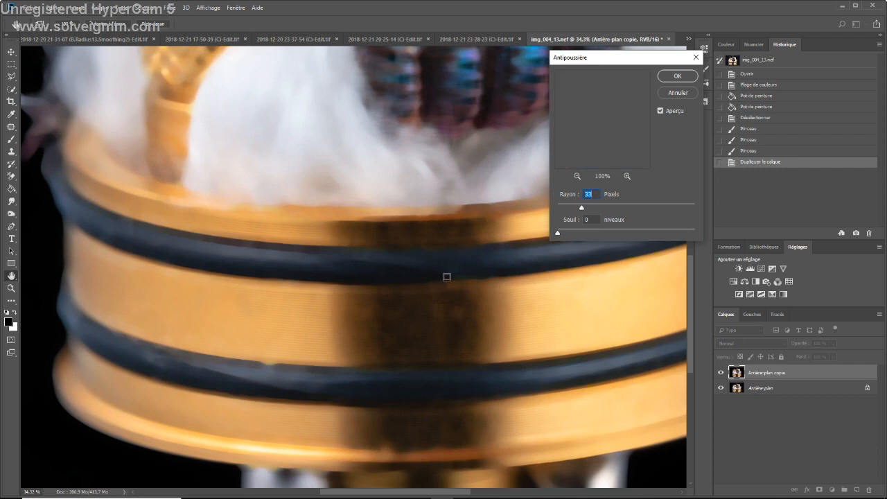
pyautogui.press('Down')
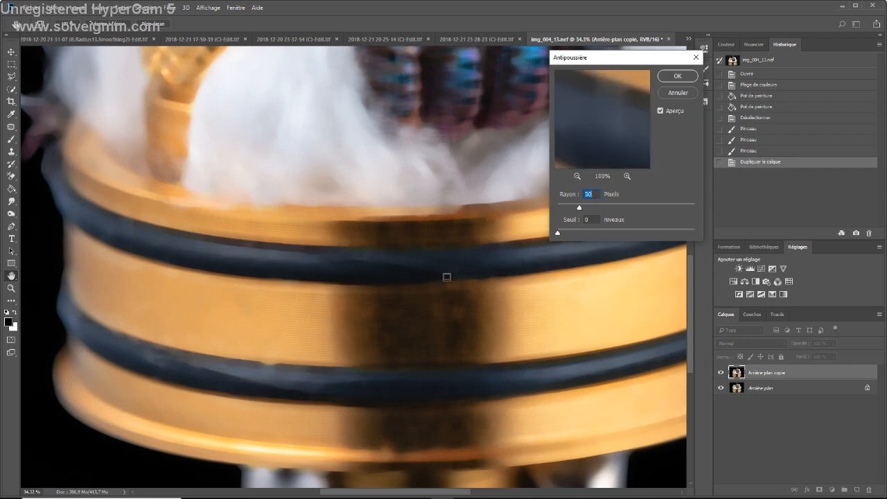
# - Raise the threshold enough to recover fine texture while keeping the O-ring scratches hidden, and apply the Dust & Scratches filter
pyautogui.press('Tab')
pyautogui.press('Up')
pyautogui.press('Up')
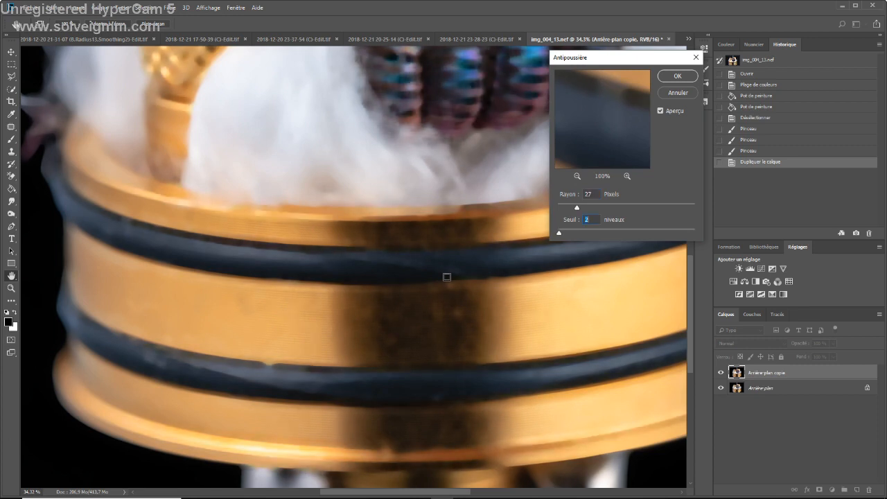
pyautogui.press('Up')
pyautogui.press('Up')
pyautogui.press('Up')
pyautogui.press('Up')
pyautogui.press('Up')
pyautogui.press('Up')
pyautogui.press('Up')
pyautogui.press('Up')
pyautogui.press('Up')
pyautogui.press('Up')
pyautogui.press('Up')
pyautogui.press('Up')
pyautogui.press('Up')
pyautogui.press('Up')
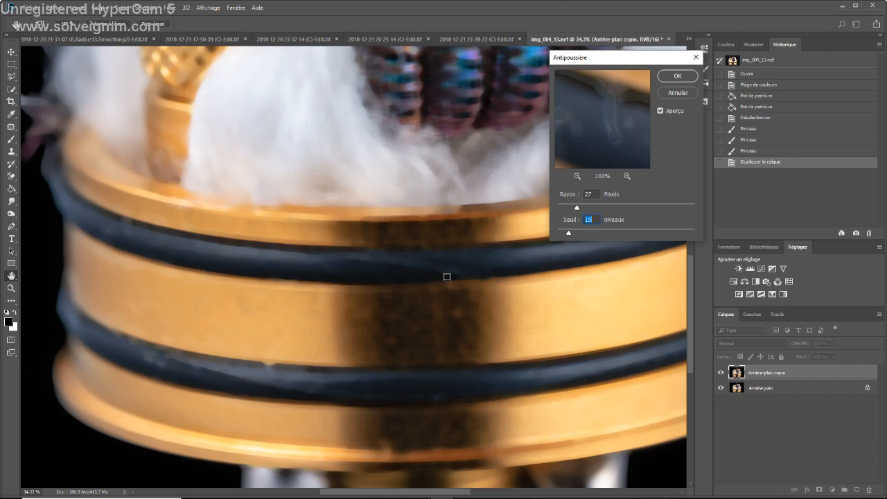
pyautogui.press('Down')
pyautogui.press('Down')
pyautogui.press('Down')
pyautogui.press('Down')
pyautogui.press('Down')
pyautogui.press('Down')
pyautogui.press('Down')
pyautogui.press('Down')
pyautogui.press('Up')
pyautogui.press('Up')
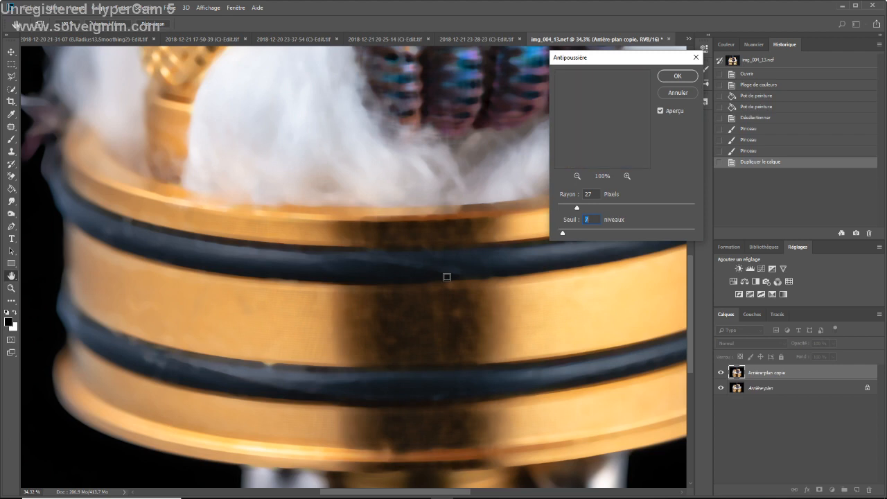
pyautogui.press('Up')
pyautogui.press('Up')
pyautogui.press('Up')
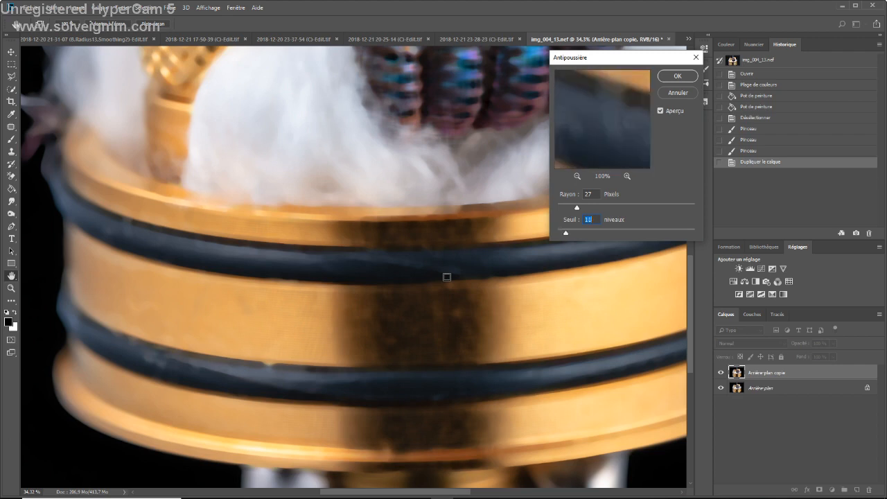
pyautogui.press('Up')
pyautogui.press('Up')
pyautogui.press('Up')
pyautogui.press('Return')
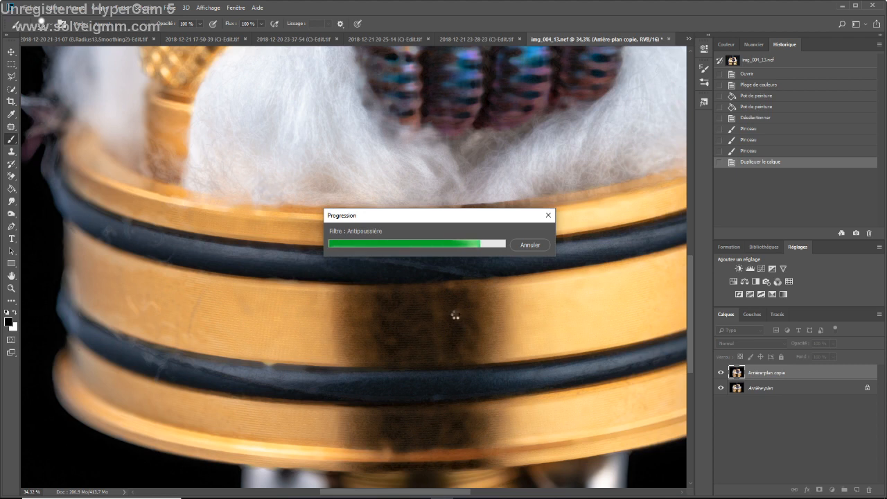
# - Add a black layer mask that hides the whole filtered copy, with the entire atomizer in view
pyautogui.scroll(-3, 436, 194)
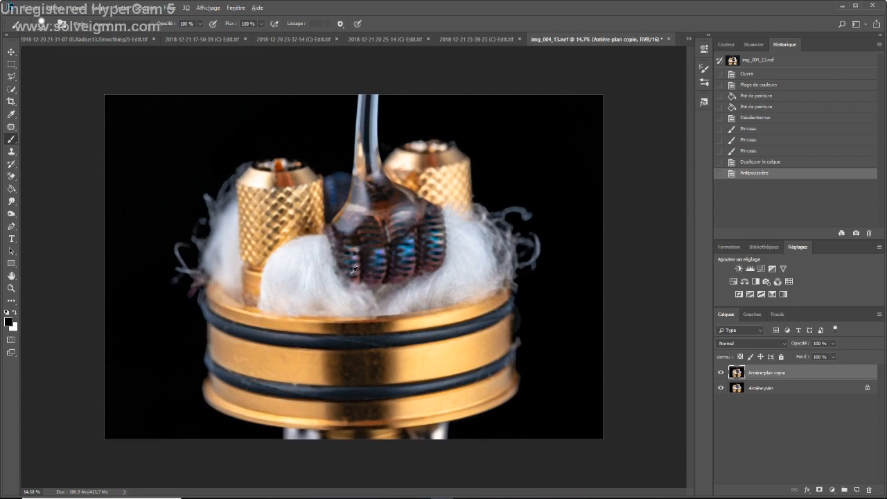
pyautogui.scroll(1, 353, 270)
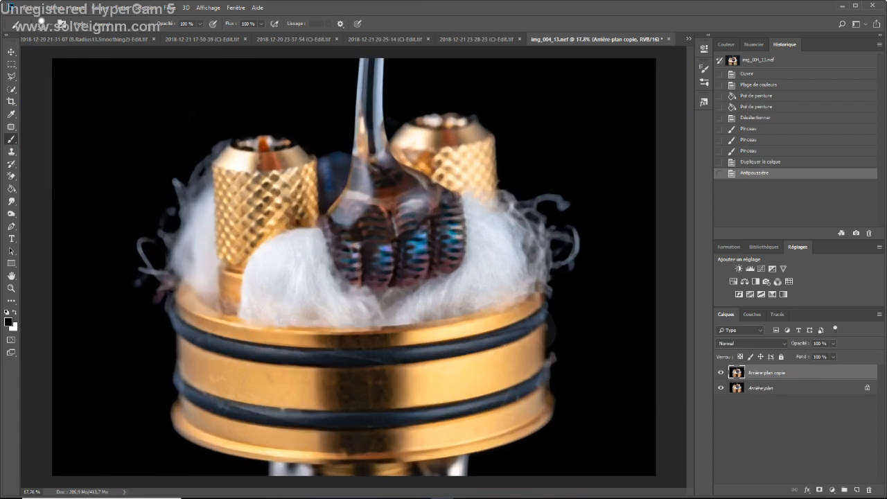
pyautogui.keyDown('alt'); pyautogui.click(819, 490); pyautogui.keyUp('alt')
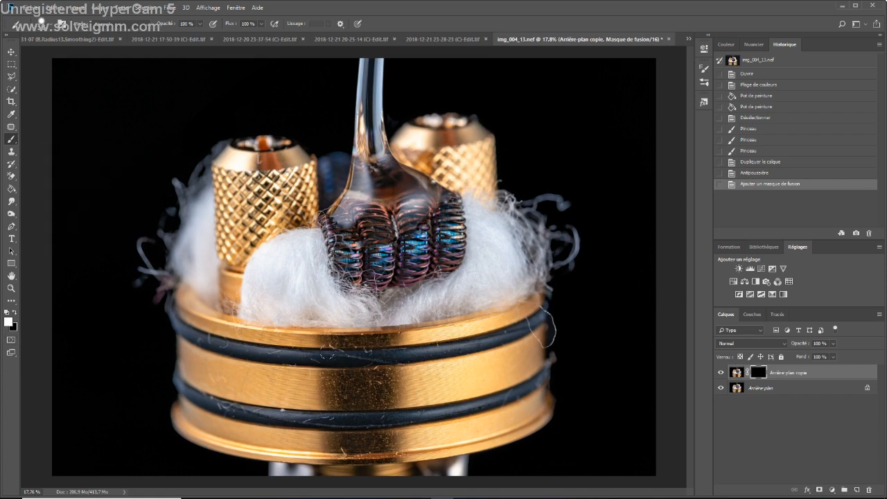
# - Brush white on the mask over the upper O-ring's scratches, the dusty dark metal bands and the stray fibre at the right edge
pyautogui.moveTo(327, 352)
pyautogui.mouseDown()
pyautogui.moveTo(349, 353)
pyautogui.moveTo(343, 346)
pyautogui.mouseUp()
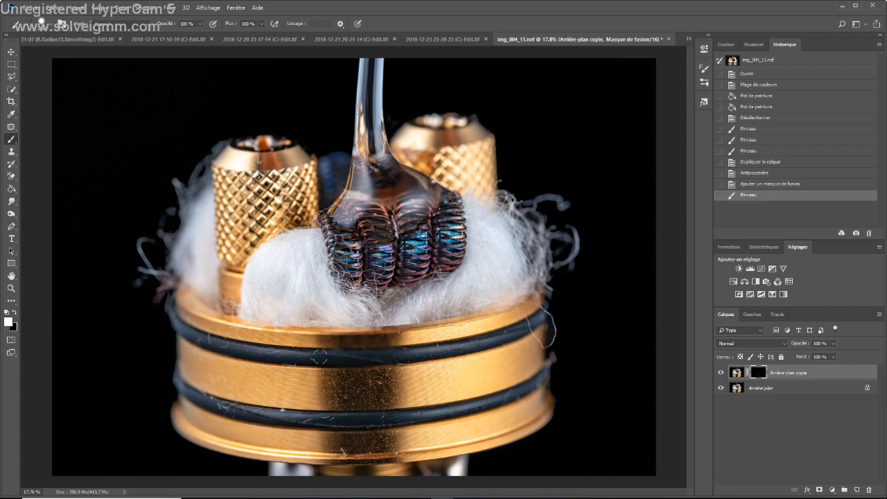
pyautogui.click(319, 357)
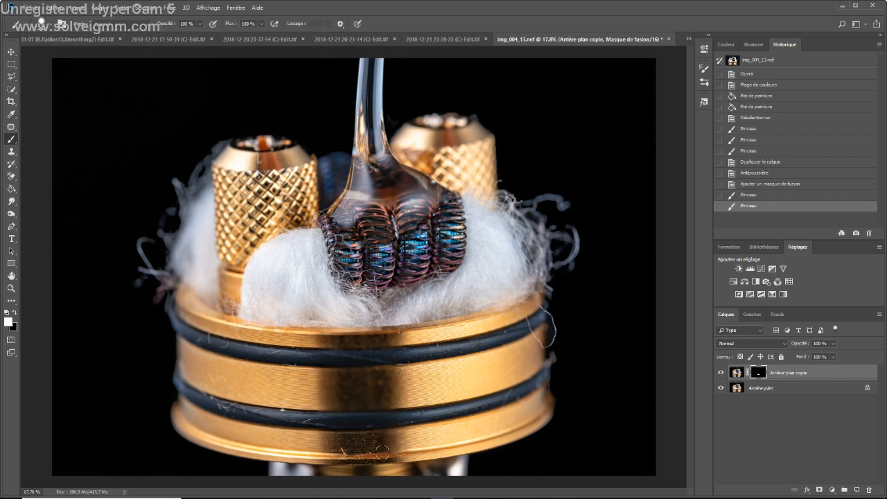
pyautogui.click(376, 437)
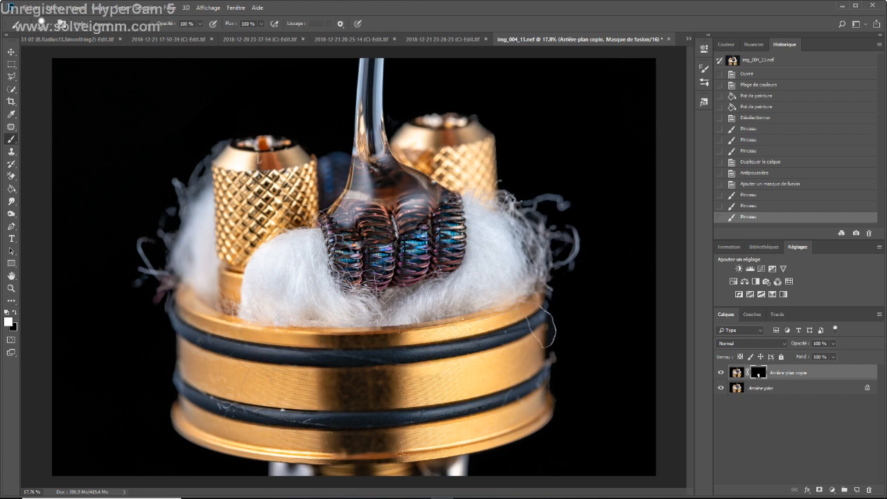
pyautogui.moveTo(548, 312)
pyautogui.mouseDown()
pyautogui.moveTo(533, 305)
pyautogui.moveTo(533, 336)
pyautogui.mouseUp()
pyautogui.moveTo(447, 404); pyautogui.dragTo(370, 412)
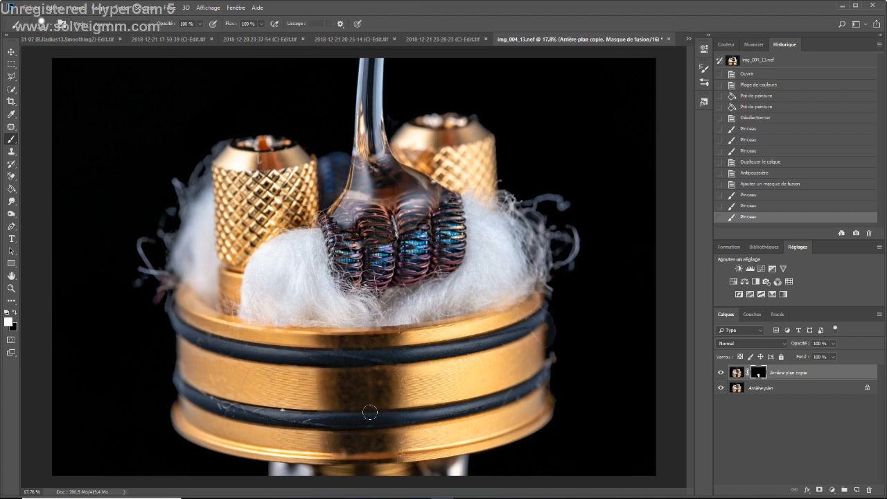